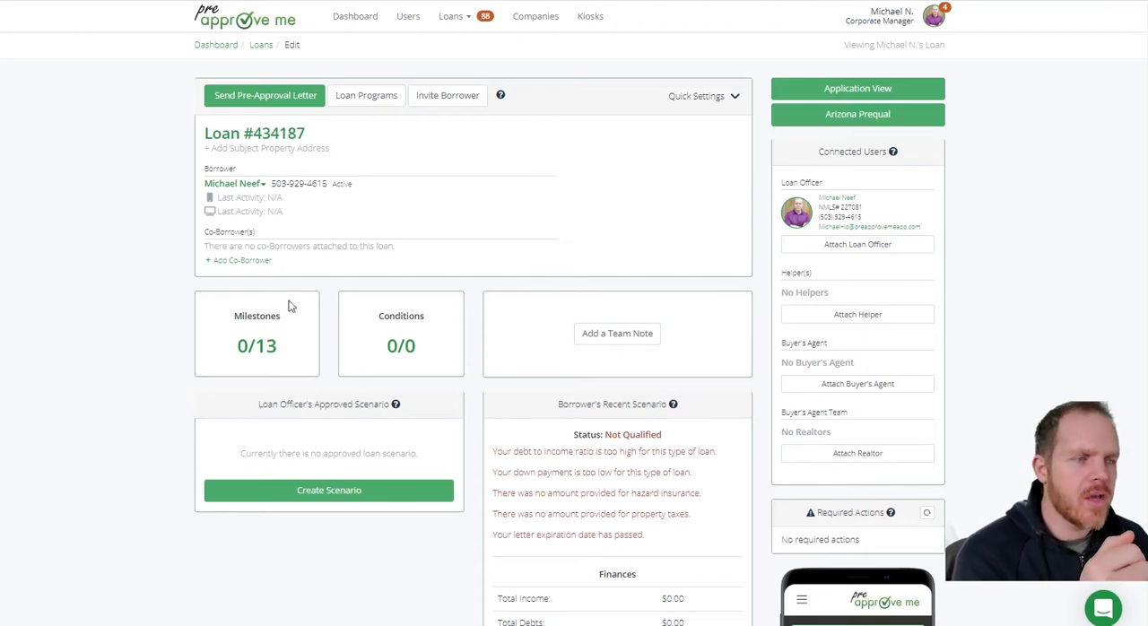
Examine the Loan Officer's Approved Scenario section and the quick settings option for updating the loan from a Fannie file
{"action": "left_click_drag", "start_coordinate": [260, 404], "coordinate": [390, 405]}
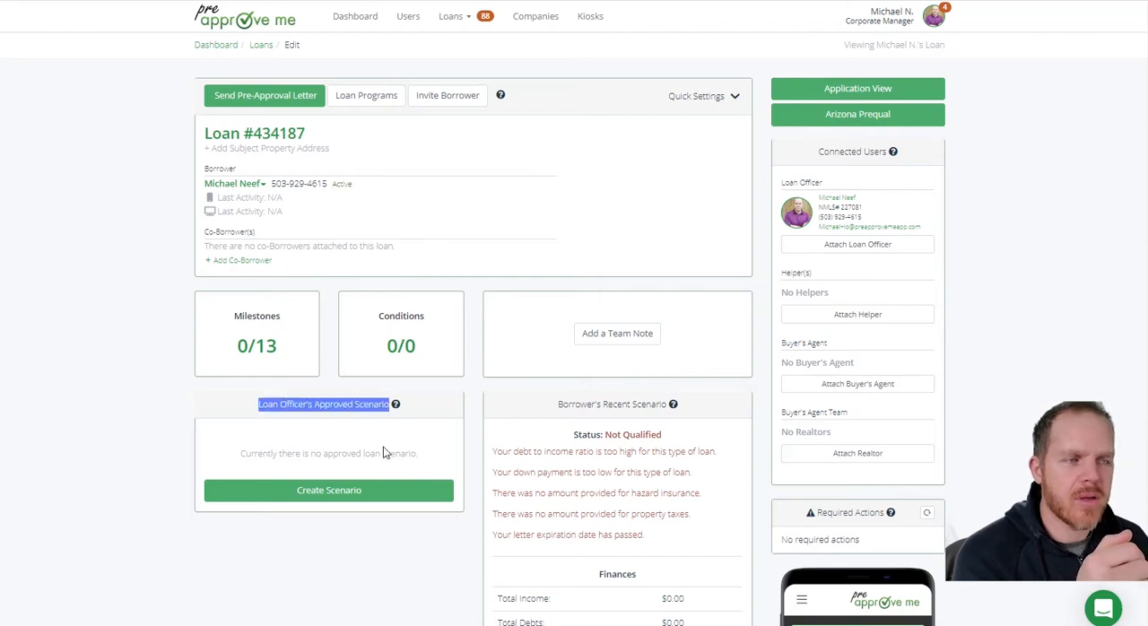
{"action": "left_click", "coordinate": [198, 476]}
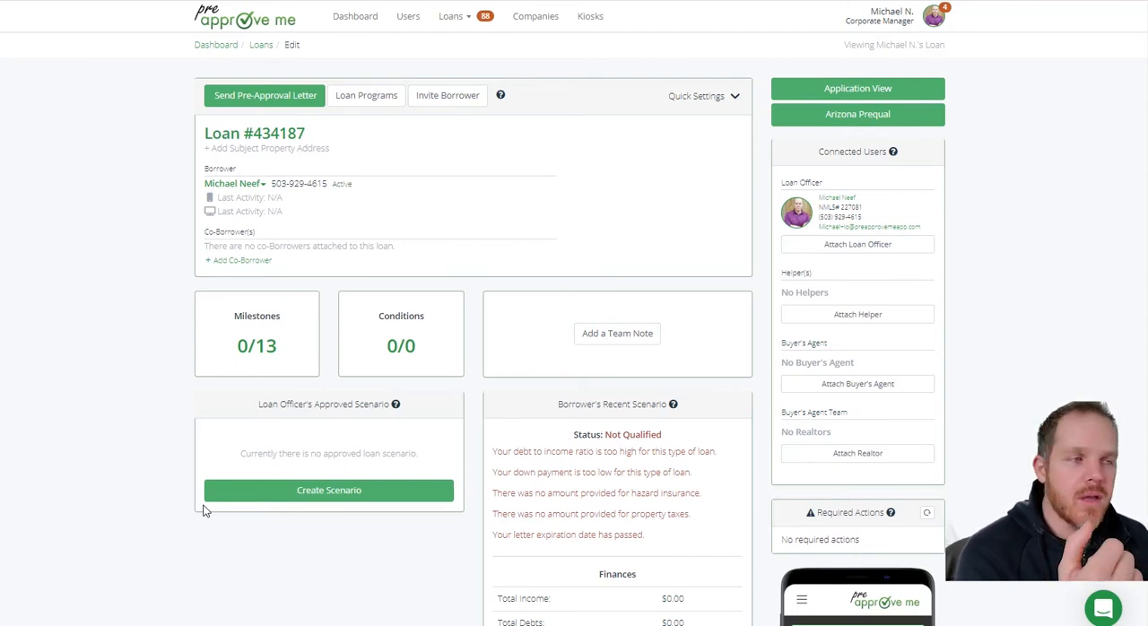
{"action": "left_click", "coordinate": [707, 106]}
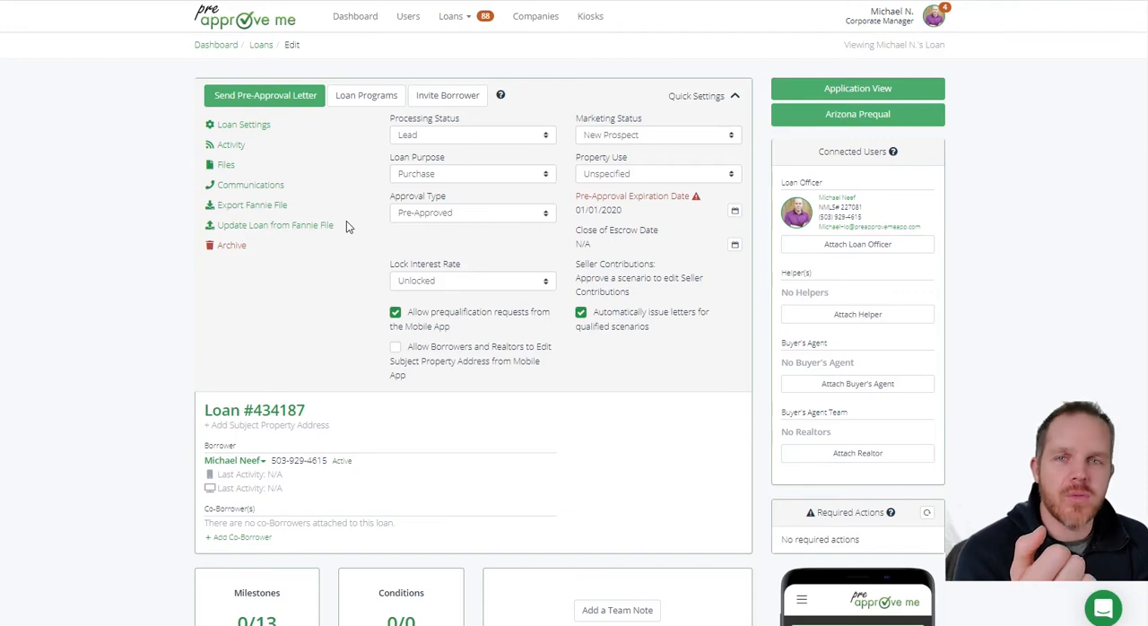
{"action": "left_click", "coordinate": [722, 97]}
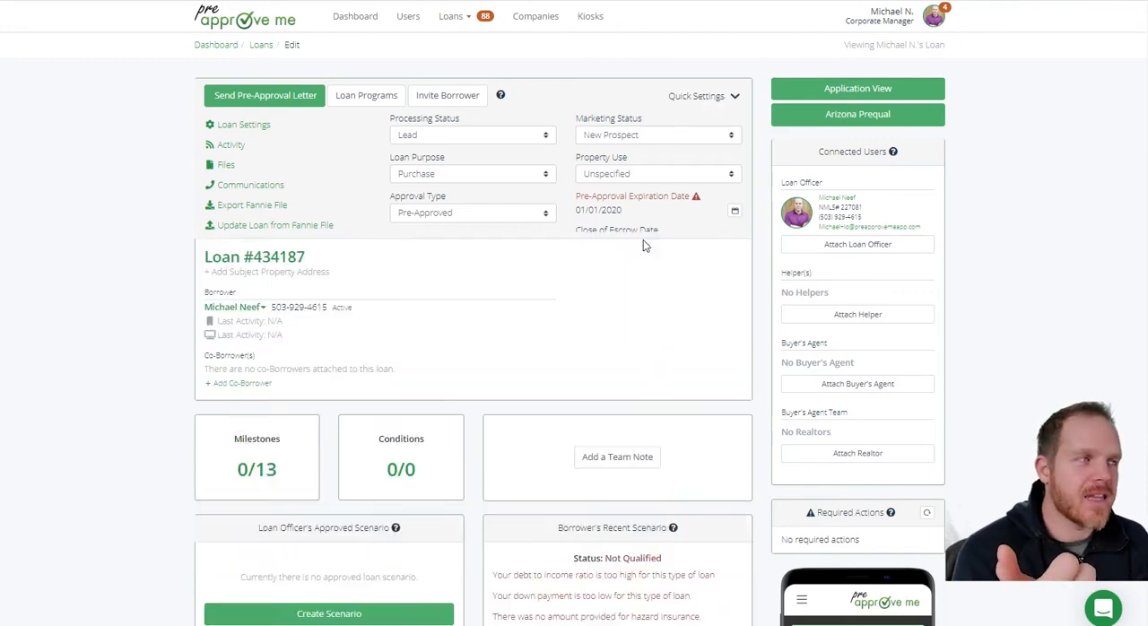
{"action": "scroll", "coordinate": [441, 380], "scroll_direction": "down", "scroll_amount": 1}
{"action": "scroll", "coordinate": [441, 380], "scroll_direction": "down", "scroll_amount": 3}
{"action": "left_click_drag", "start_coordinate": [258, 265], "coordinate": [390, 267]}
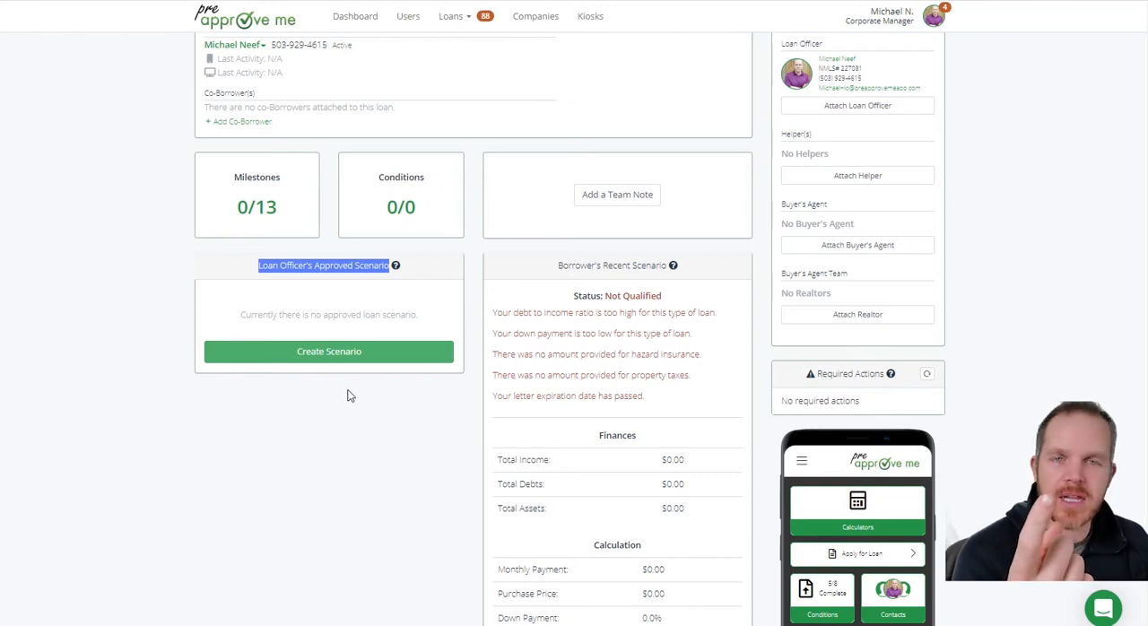
{"action": "scroll", "coordinate": [564, 243], "scroll_direction": "up", "scroll_amount": 2}
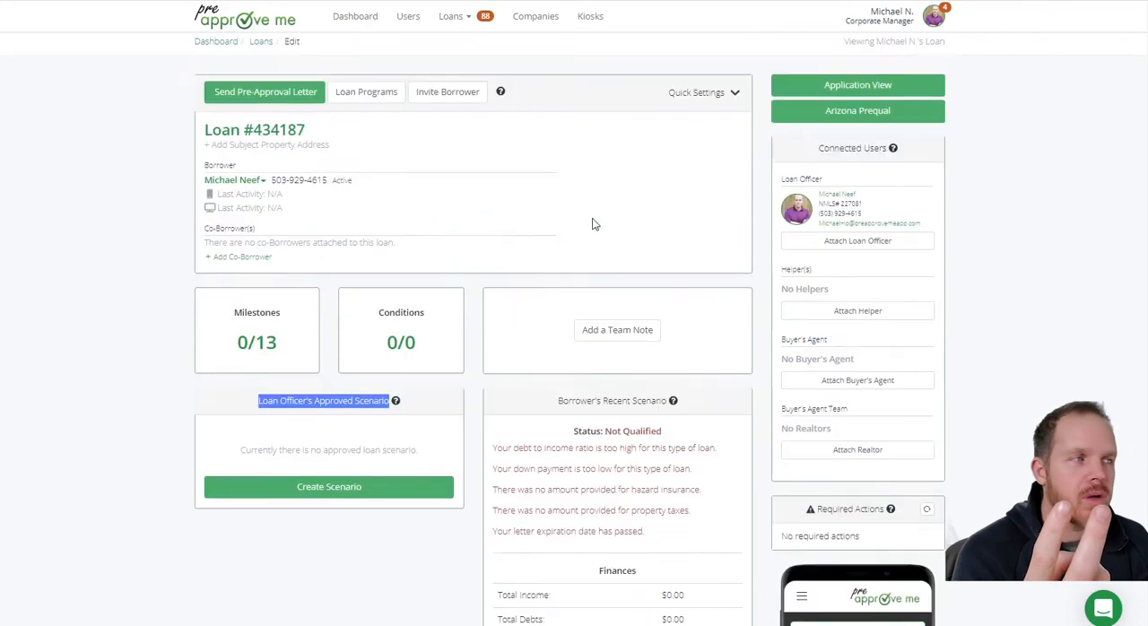
{"action": "left_click", "coordinate": [700, 97]}
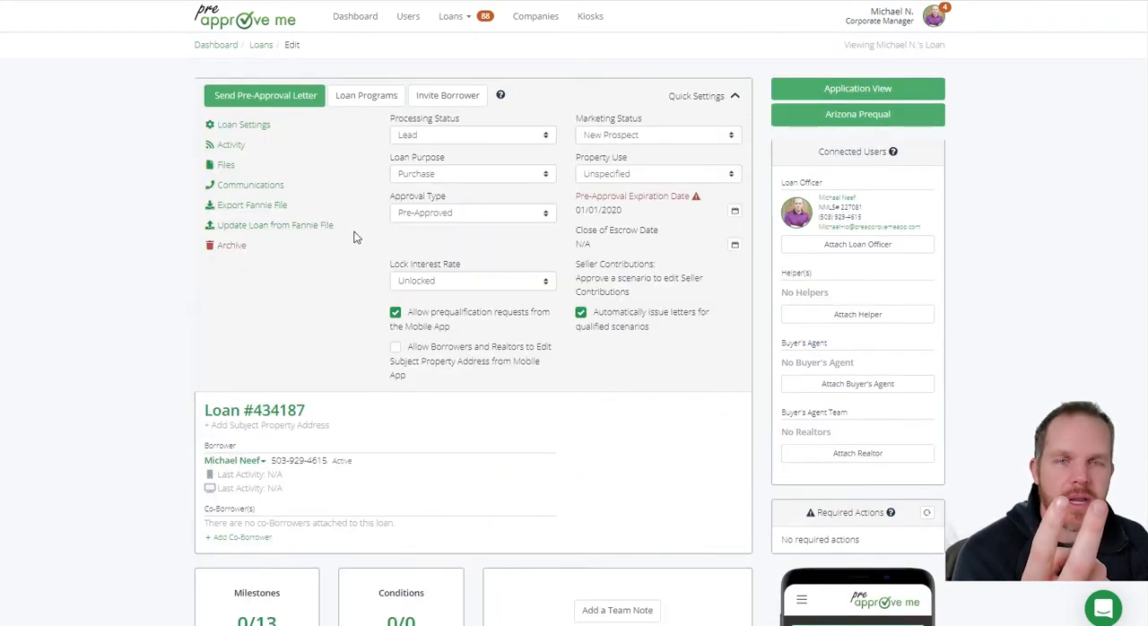
{"action": "left_click_drag", "start_coordinate": [343, 227], "coordinate": [193, 225]}
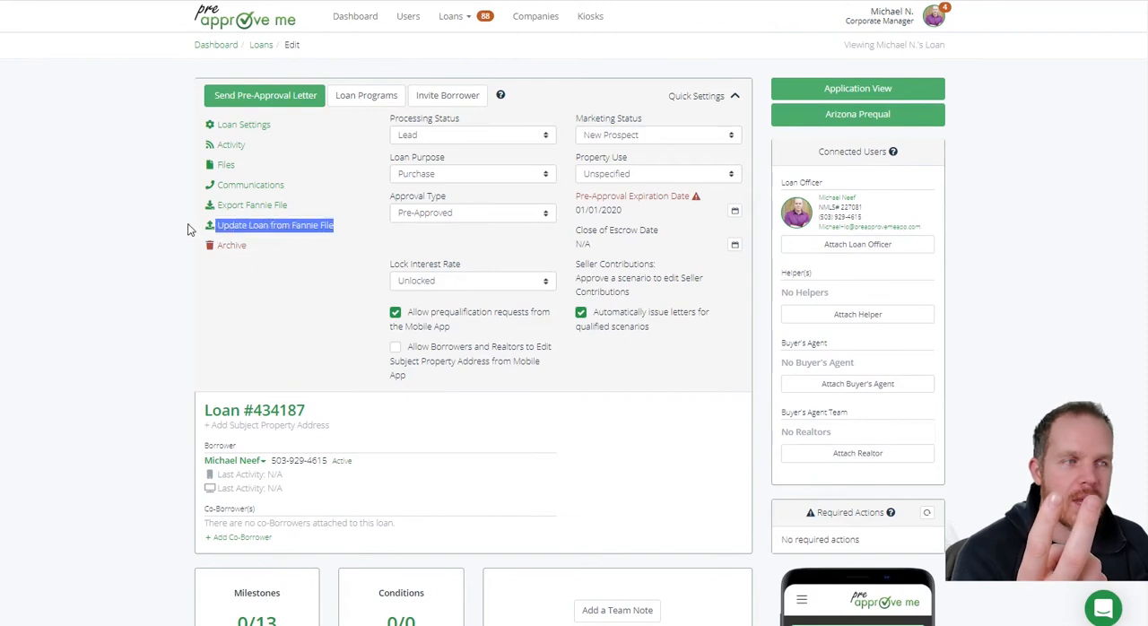
{"action": "left_click", "coordinate": [172, 223]}
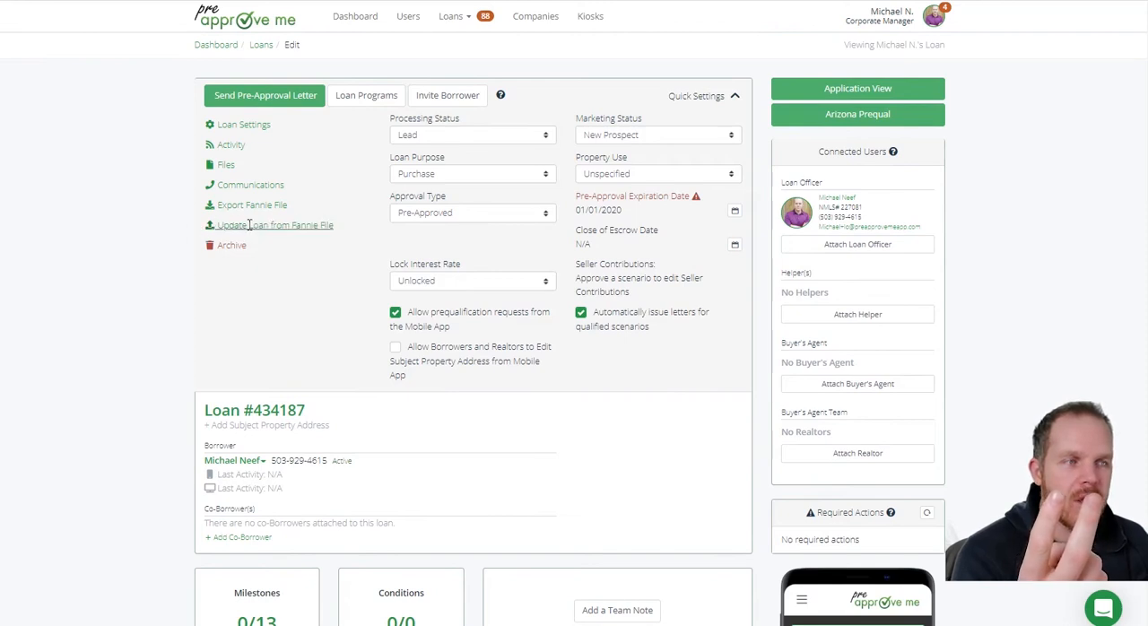
{"action": "left_click", "coordinate": [699, 97]}
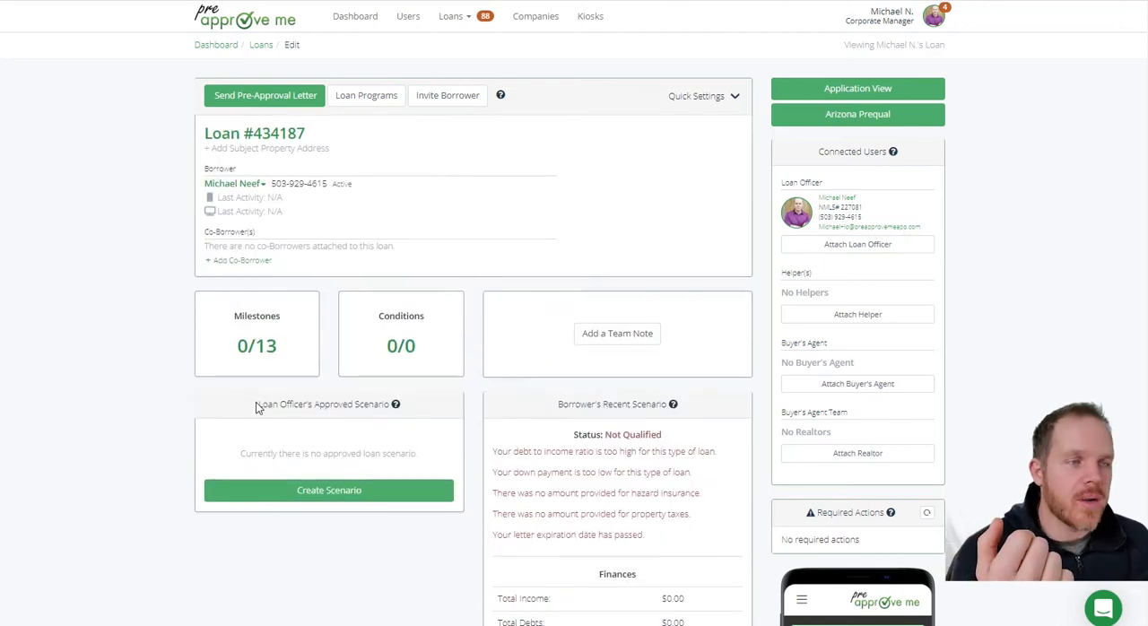
Create a loan officer's approved scenario using the Conventional loan program
{"action": "left_click_drag", "start_coordinate": [266, 403], "coordinate": [393, 404]}
{"action": "scroll", "coordinate": [188, 392], "scroll_direction": "down", "scroll_amount": 3}
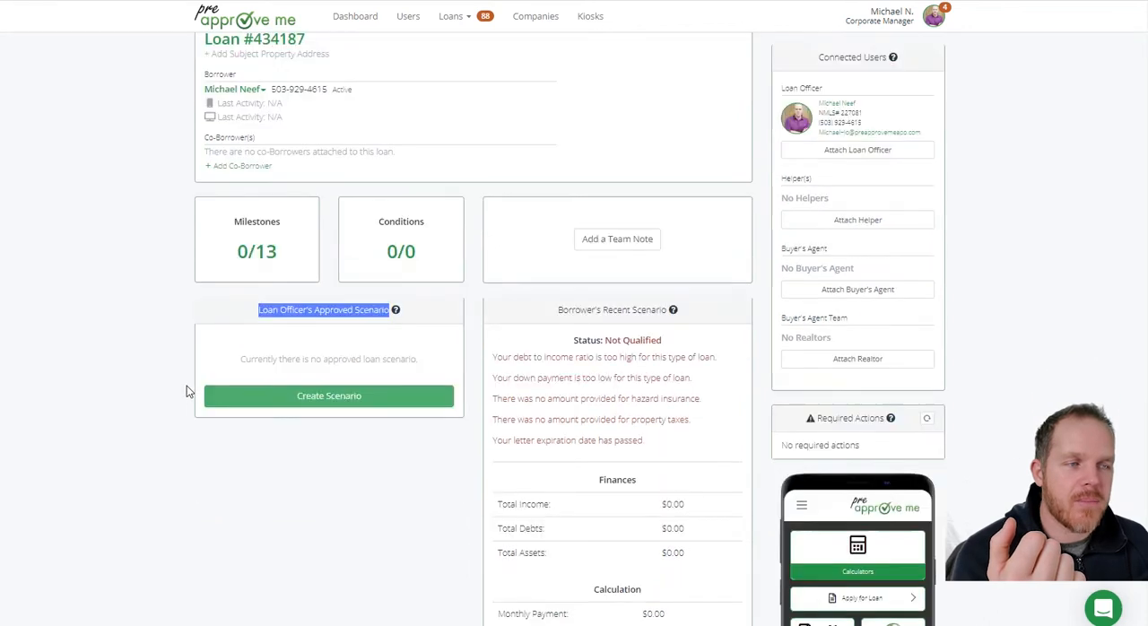
{"action": "left_click", "coordinate": [197, 162]}
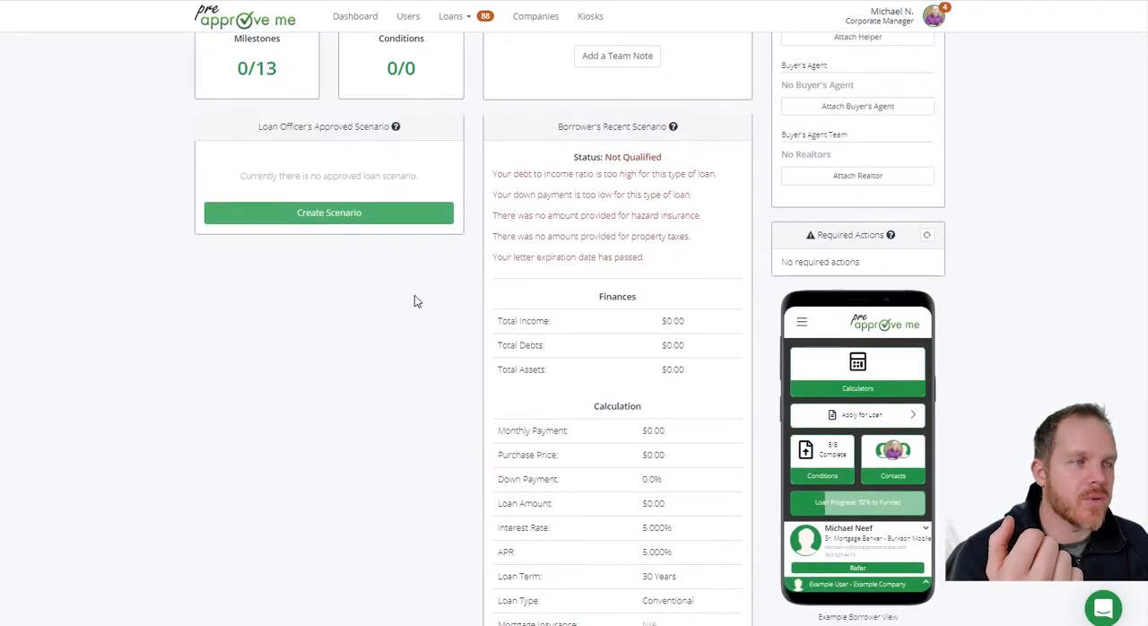
{"action": "left_click", "coordinate": [329, 214]}
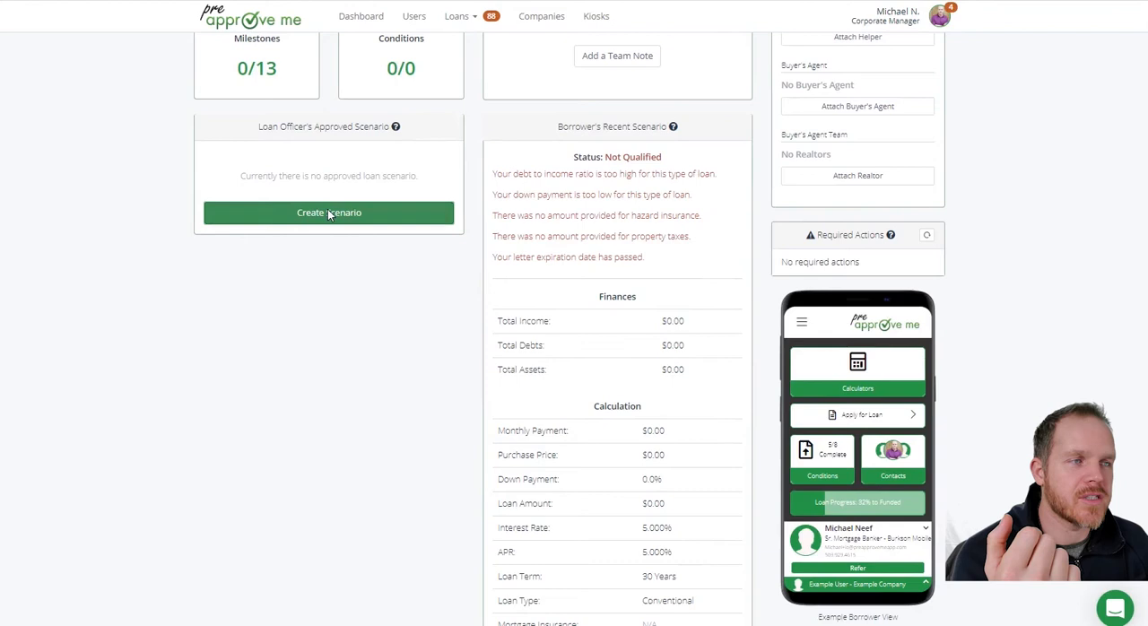
{"action": "left_click", "coordinate": [501, 95]}
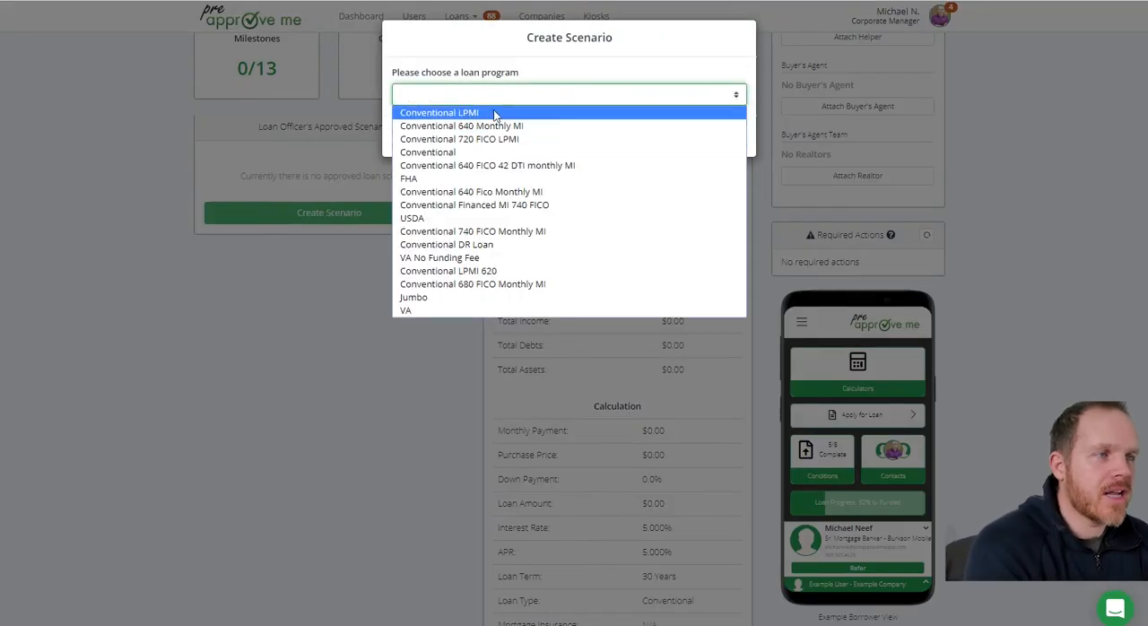
{"action": "left_click", "coordinate": [485, 151]}
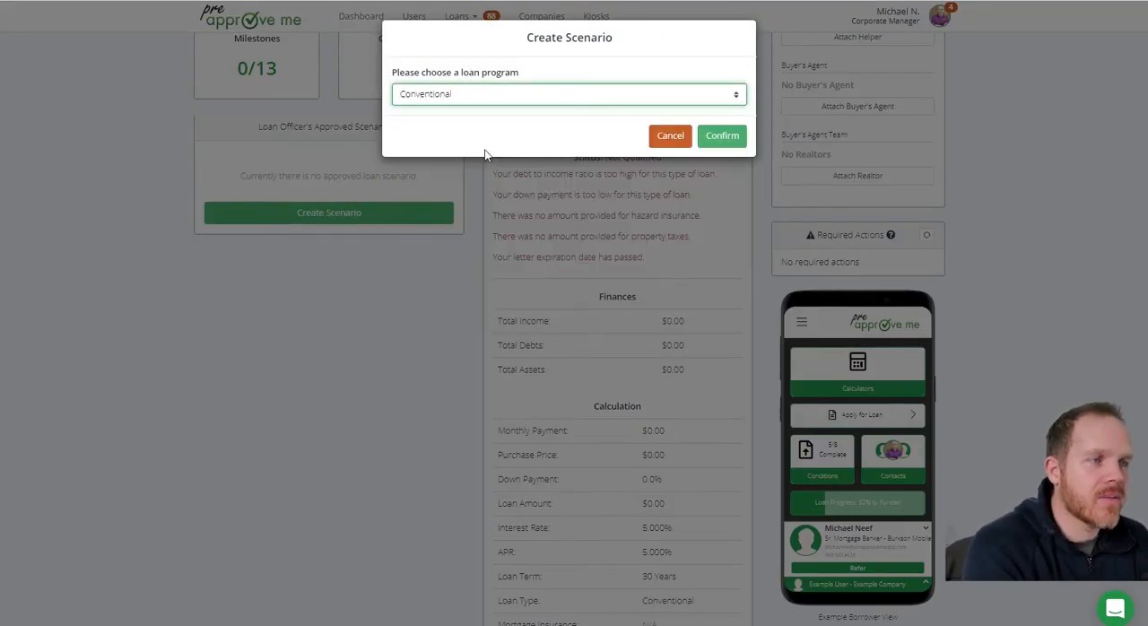
{"action": "left_click", "coordinate": [722, 137]}
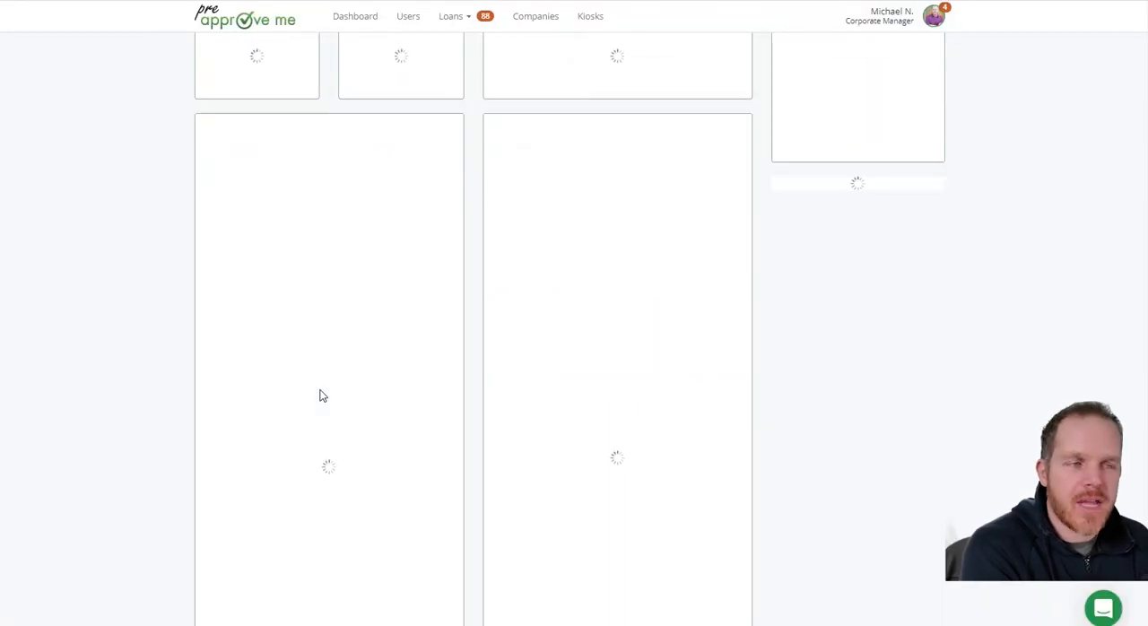
Add a monthly income named Base of $5,000 to the approved scenario's borrower finances
{"action": "left_click", "coordinate": [378, 357]}
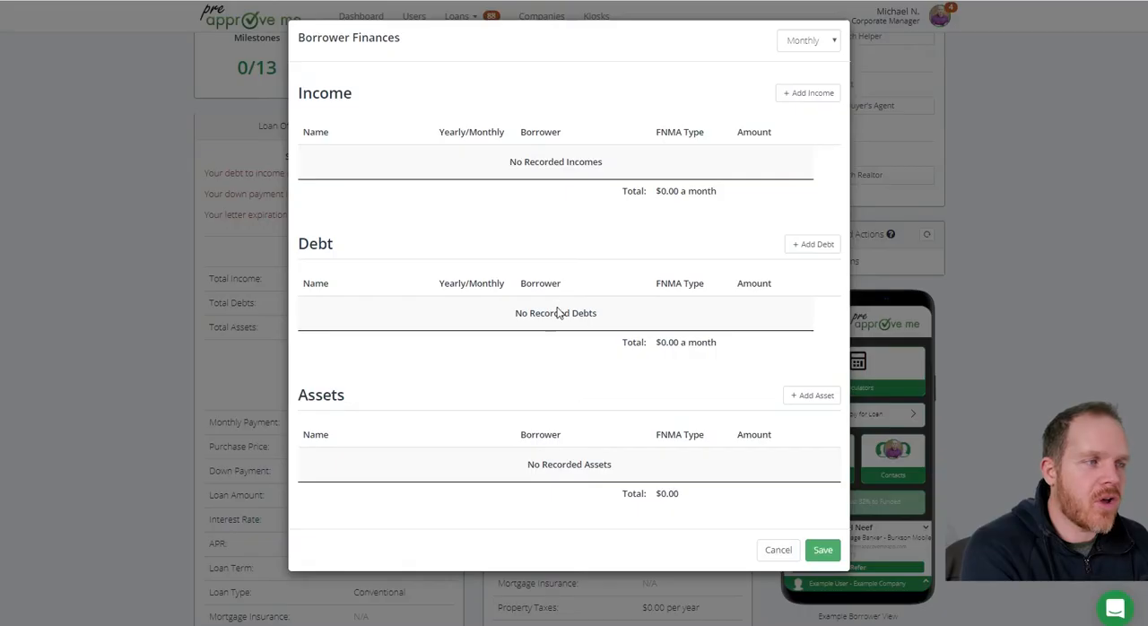
{"action": "left_click", "coordinate": [810, 94]}
{"action": "left_click", "coordinate": [389, 171]}
{"action": "type", "text": "Base"}
{"action": "key", "text": "Tab"}
{"action": "key", "text": "Tab"}
{"action": "key", "text": "Tab"}
{"action": "key", "text": "Tab"}
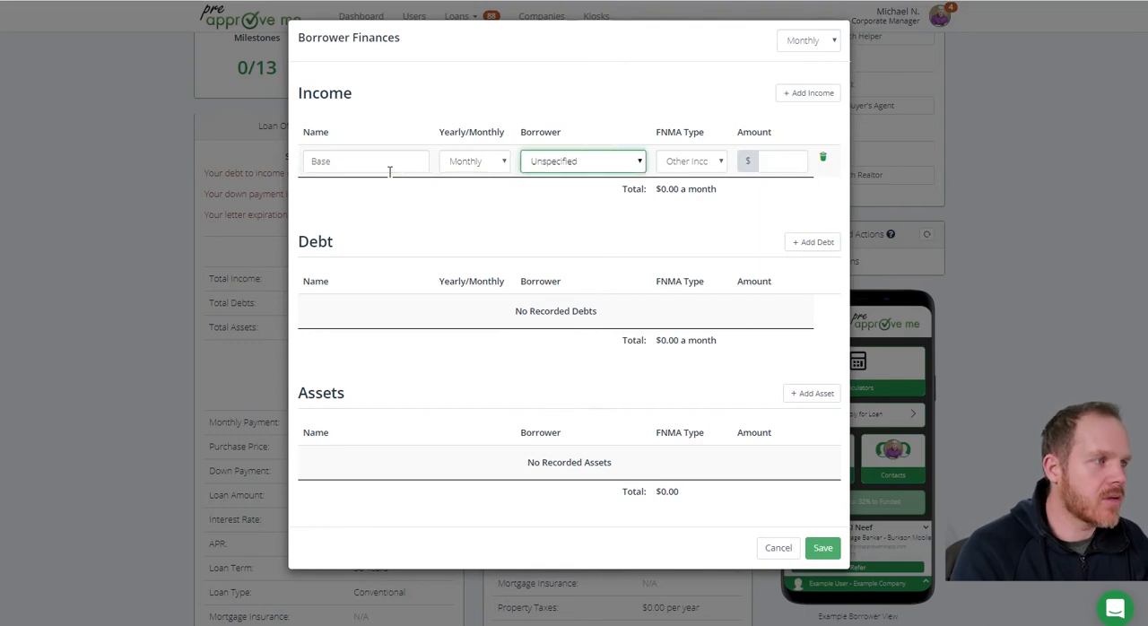
{"action": "type", "text": "5000"}
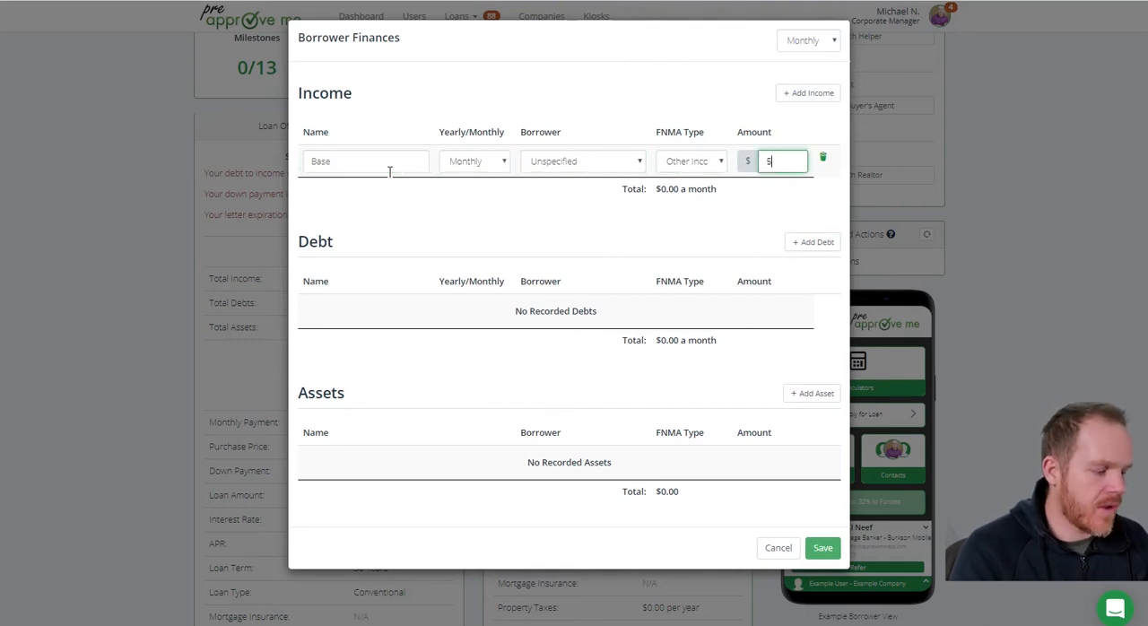
{"action": "key", "text": "Tab"}
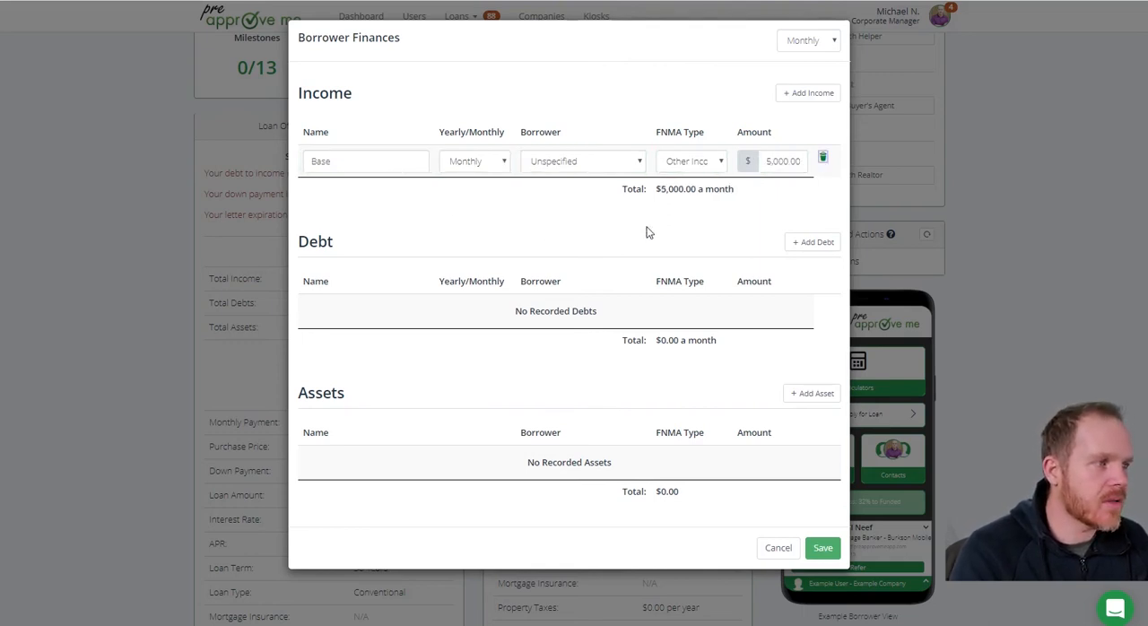
Add a monthly debt named Car of $200 and save the borrower finances
{"action": "left_click", "coordinate": [813, 241]}
{"action": "left_click", "coordinate": [371, 313]}
{"action": "type", "text": "Car"}
{"action": "key", "text": "Tab"}
{"action": "key", "text": "Tab"}
{"action": "key", "text": "Tab"}
{"action": "key", "text": "Tab"}
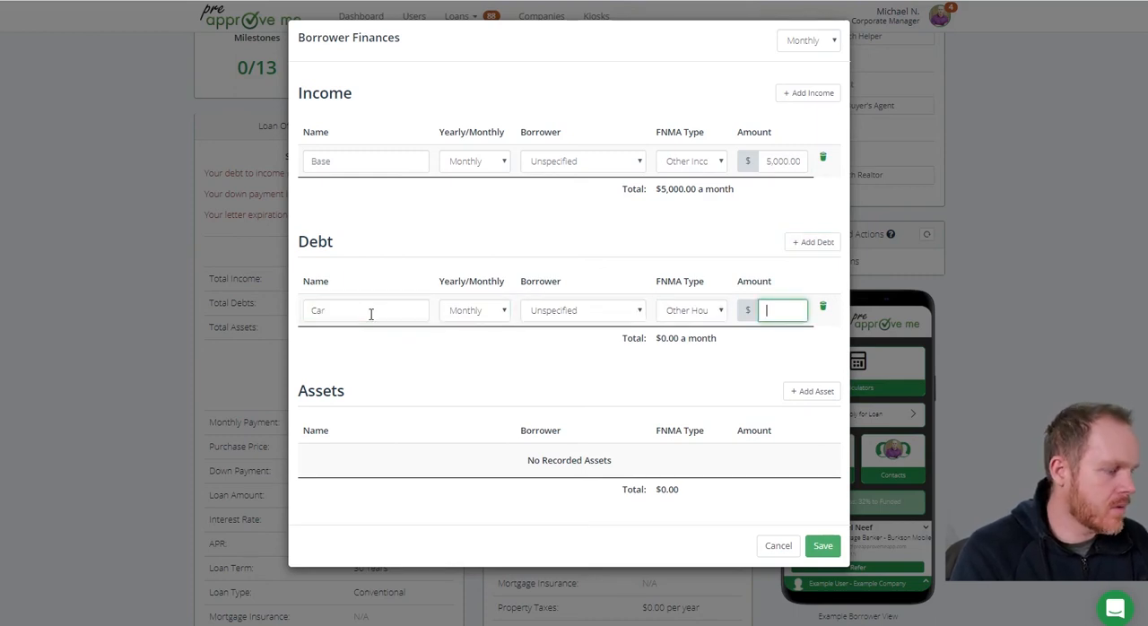
{"action": "type", "text": "200"}
{"action": "key", "text": "Tab"}
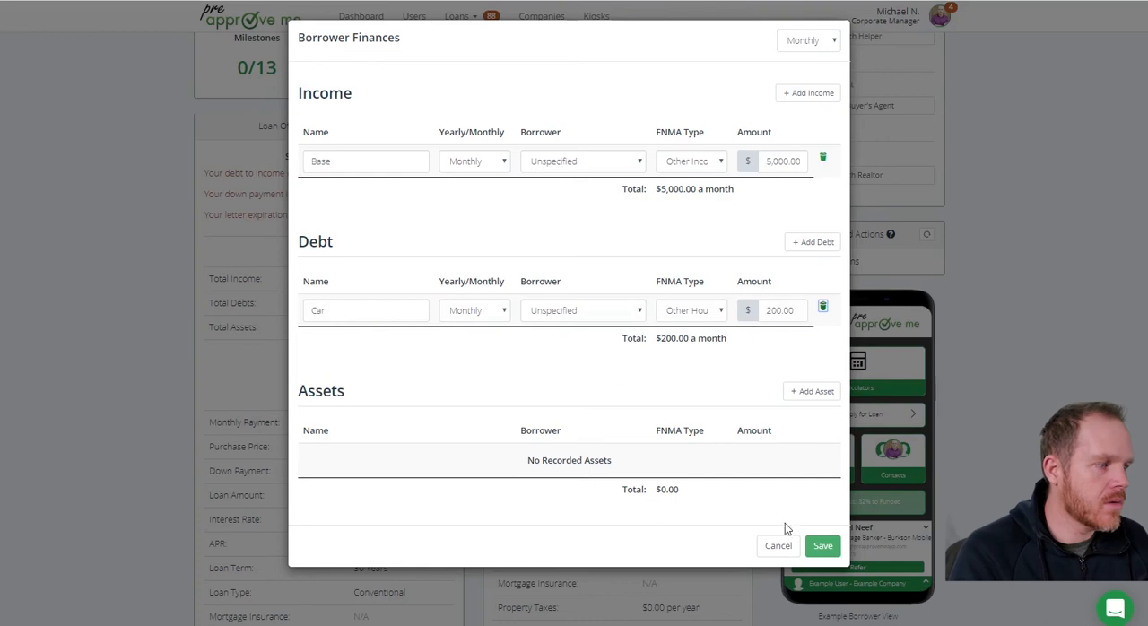
{"action": "left_click", "coordinate": [823, 545]}
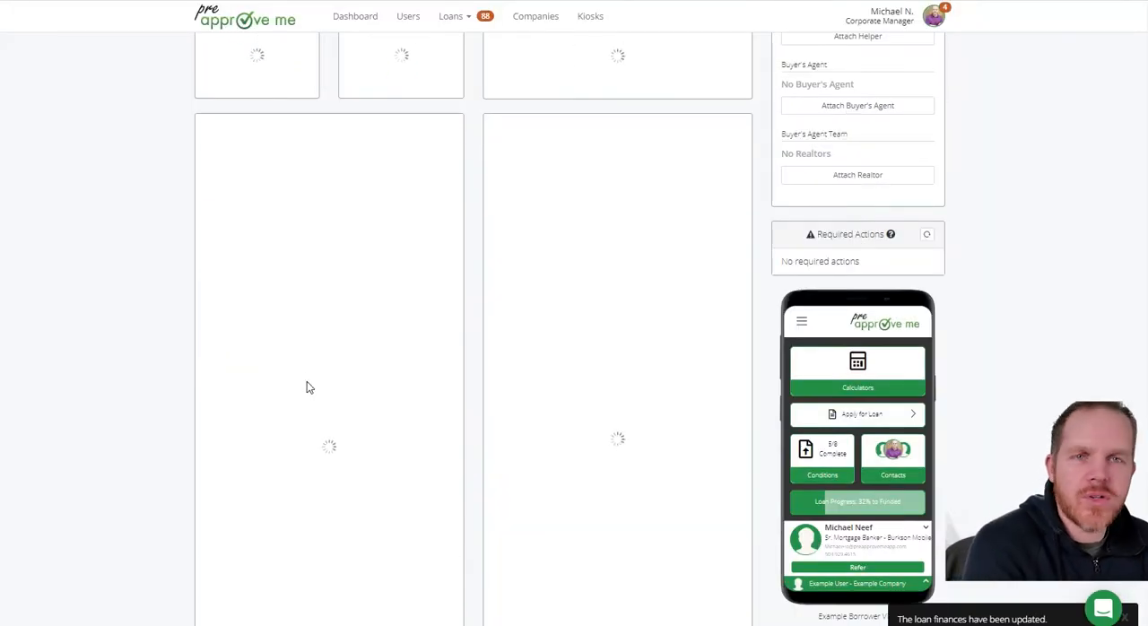
In the approved scenario's loan configuration, set the purchase price to $200,000 and the down payment to 5%
{"action": "scroll", "coordinate": [307, 386], "scroll_direction": "down", "scroll_amount": 2}
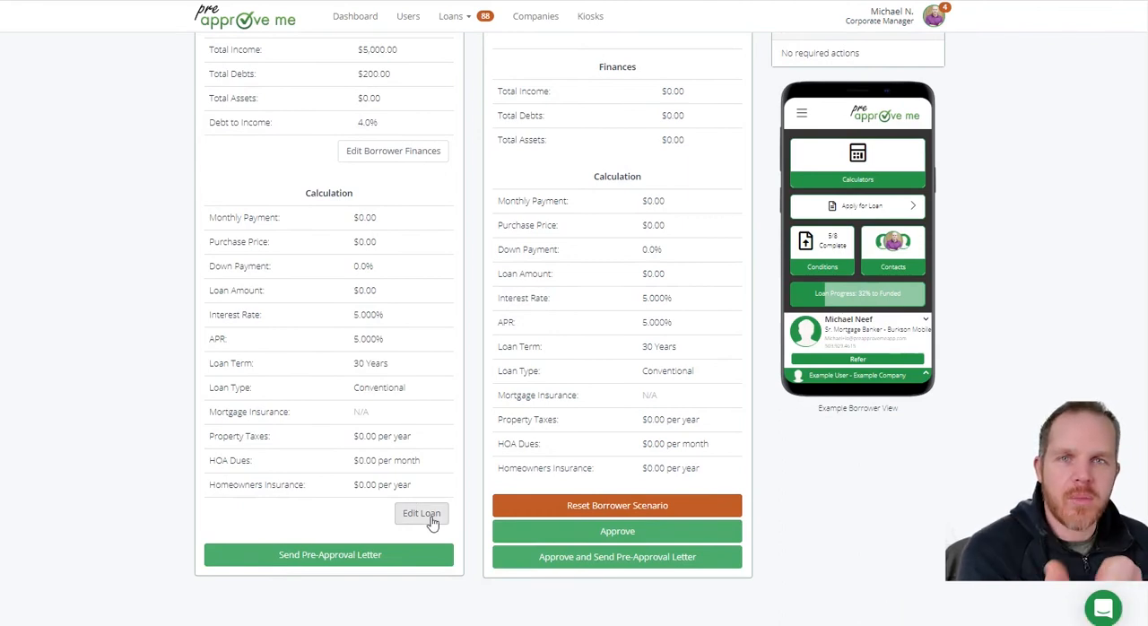
{"action": "left_click", "coordinate": [422, 514]}
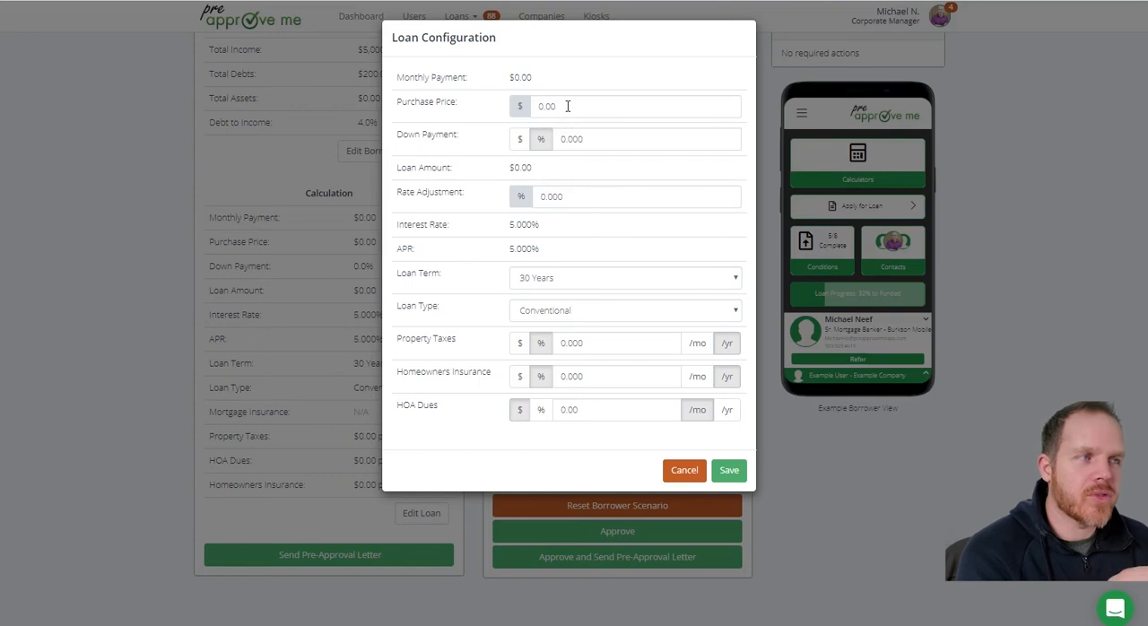
{"action": "left_click_drag", "start_coordinate": [568, 105], "coordinate": [525, 107]}
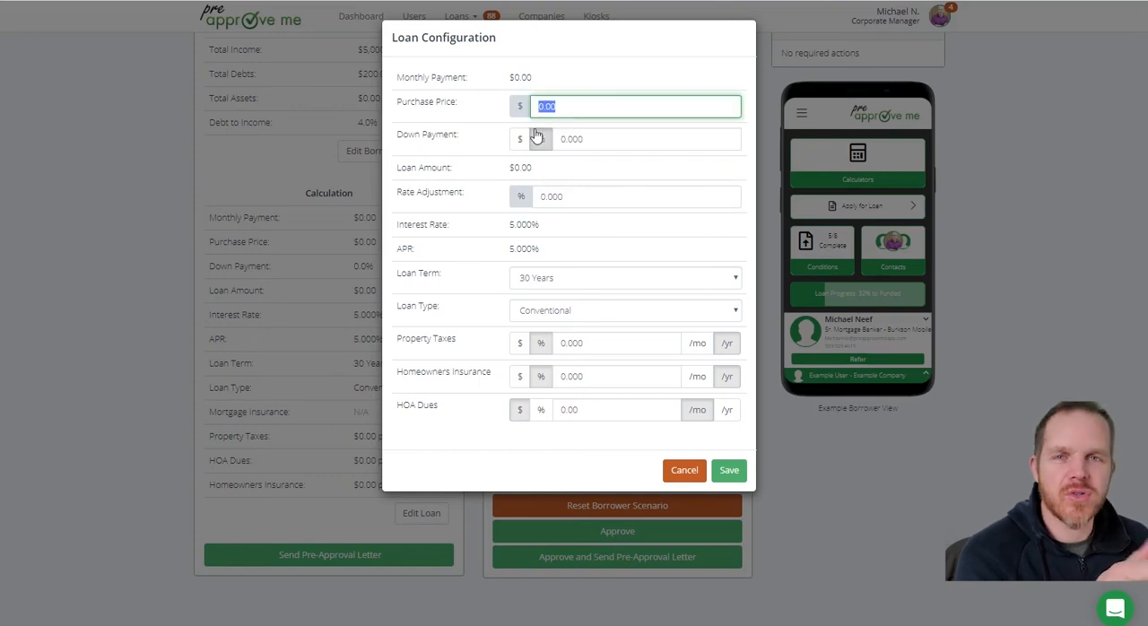
{"action": "type", "text": "20"}
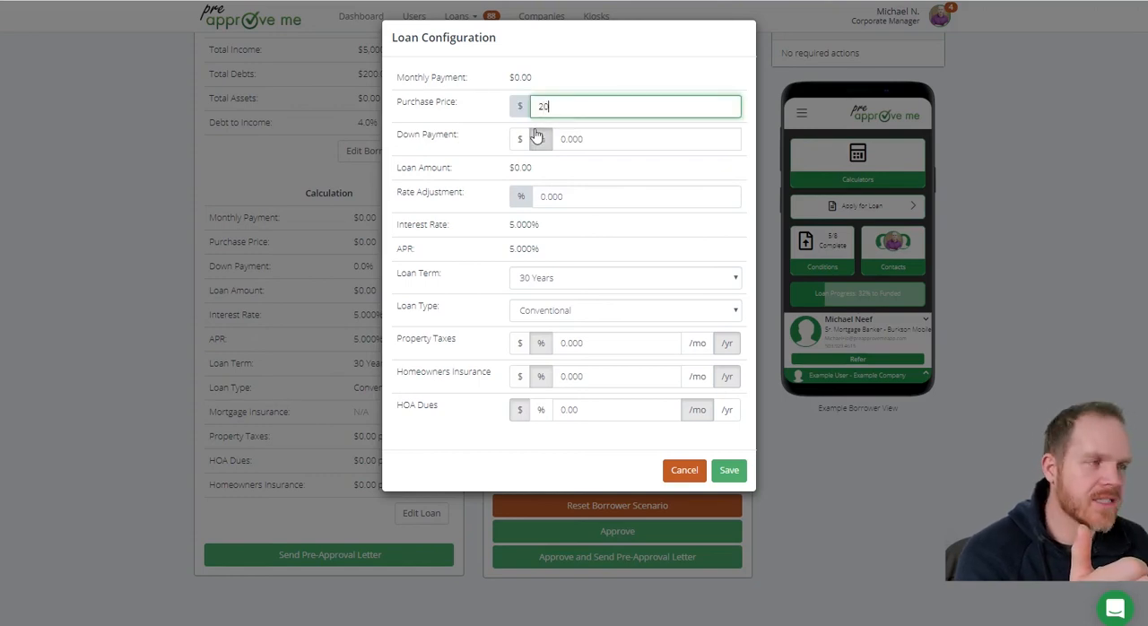
{"action": "type", "text": "0,000000"}
{"action": "left_click_drag", "start_coordinate": [605, 135], "coordinate": [543, 138]}
{"action": "type", "text": "5"}
{"action": "left_click", "coordinate": [543, 139]}
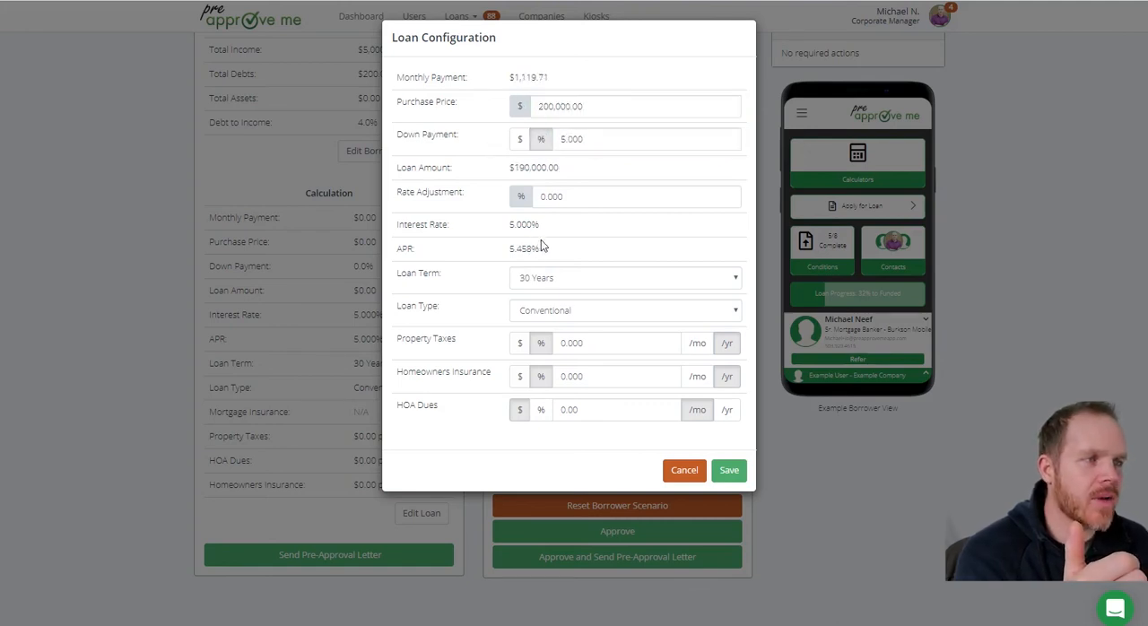
Set property taxes to $2,000 per year and homeowners insurance to $500 per year, both as dollar amounts
{"action": "left_click", "coordinate": [518, 343]}
{"action": "type", "text": "2000"}
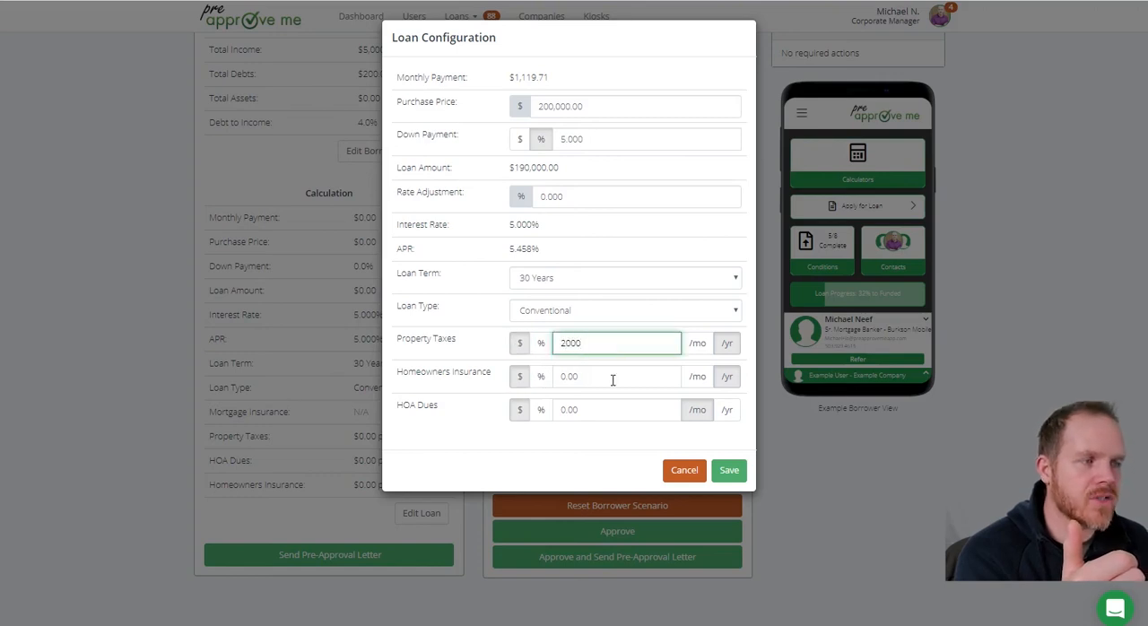
{"action": "left_click", "coordinate": [513, 378]}
{"action": "type", "text": "500"}
{"action": "left_click", "coordinate": [476, 382]}
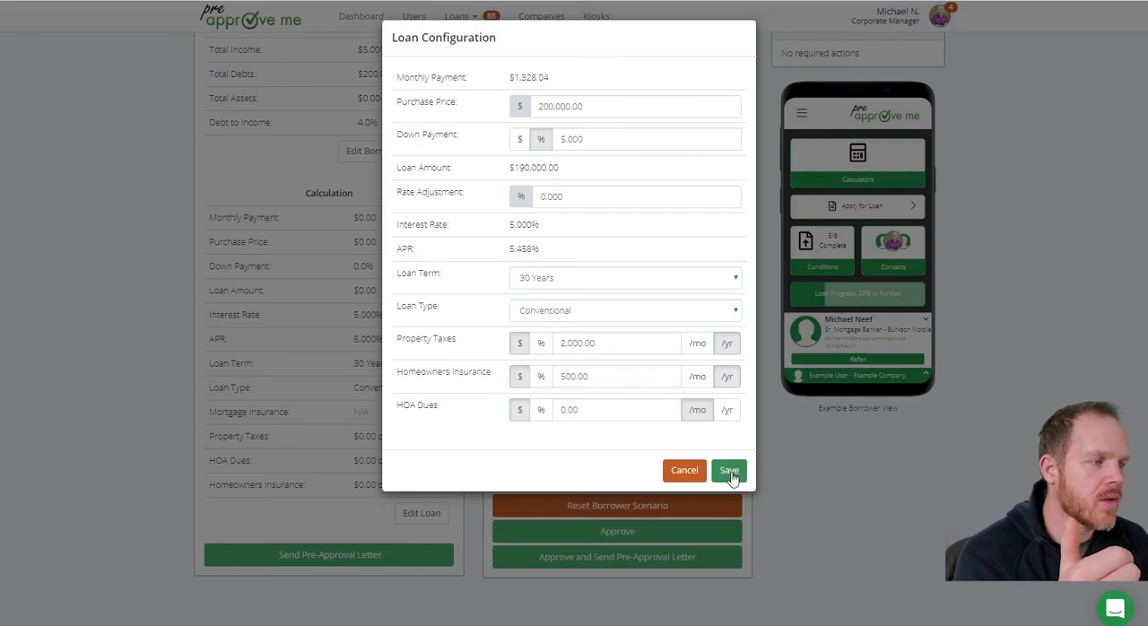
Set the rate adjustment to 0.5% and save the loan configuration
{"action": "left_click", "coordinate": [613, 196]}
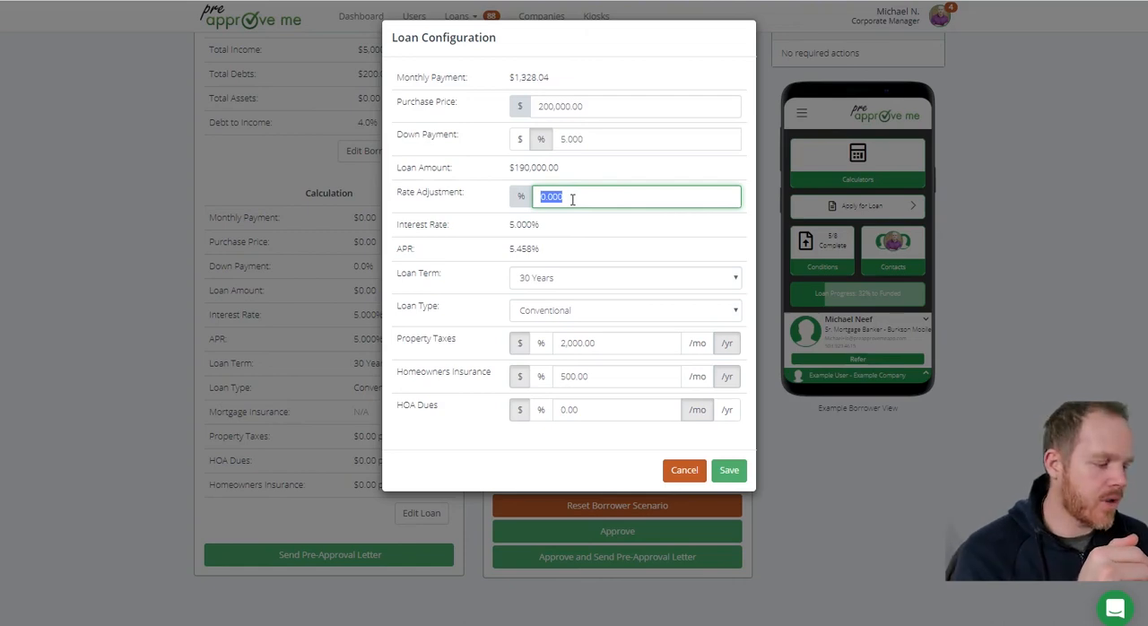
{"action": "type", "text": ".5"}
{"action": "left_click", "coordinate": [524, 244]}
{"action": "left_click_drag", "start_coordinate": [540, 227], "coordinate": [508, 226]}
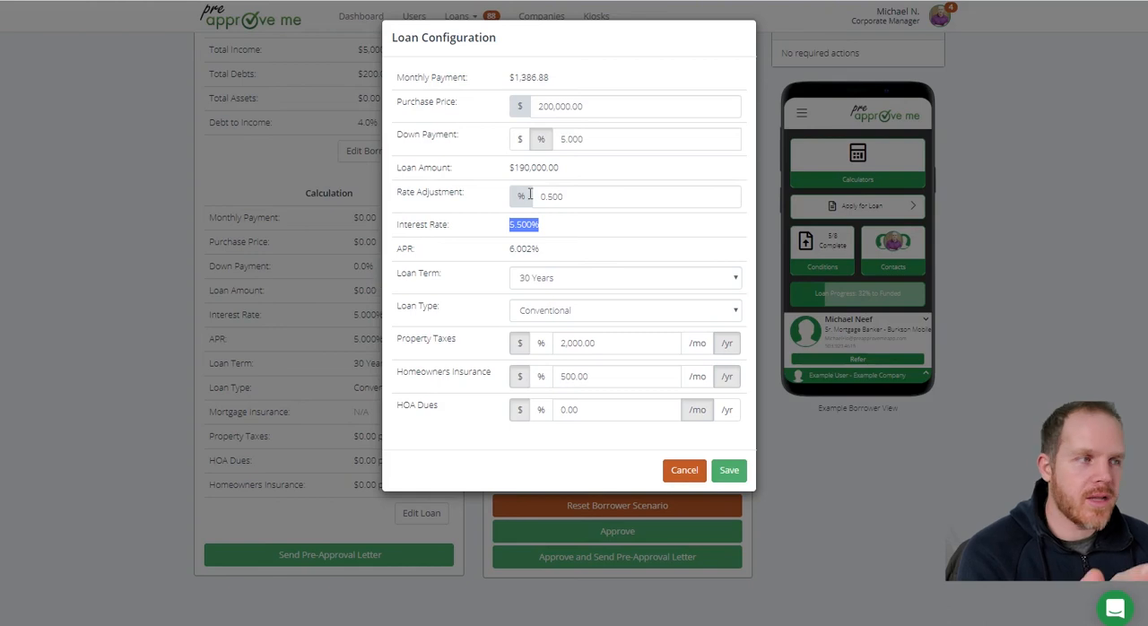
{"action": "double_click", "coordinate": [582, 197]}
{"action": "left_click", "coordinate": [588, 198]}
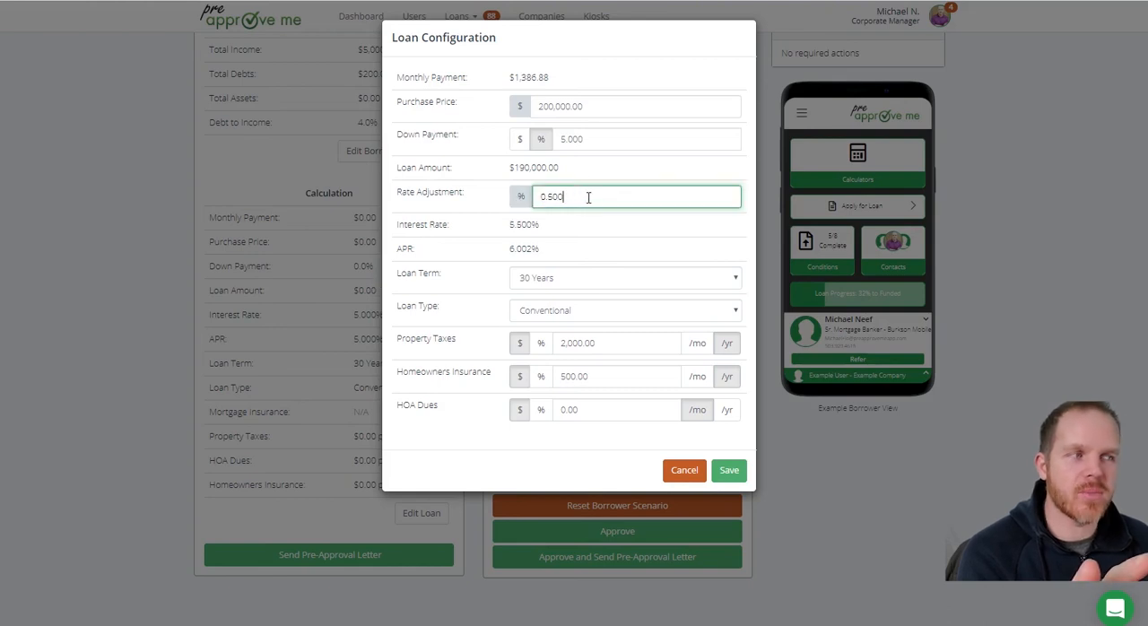
{"action": "left_click", "coordinate": [374, 239]}
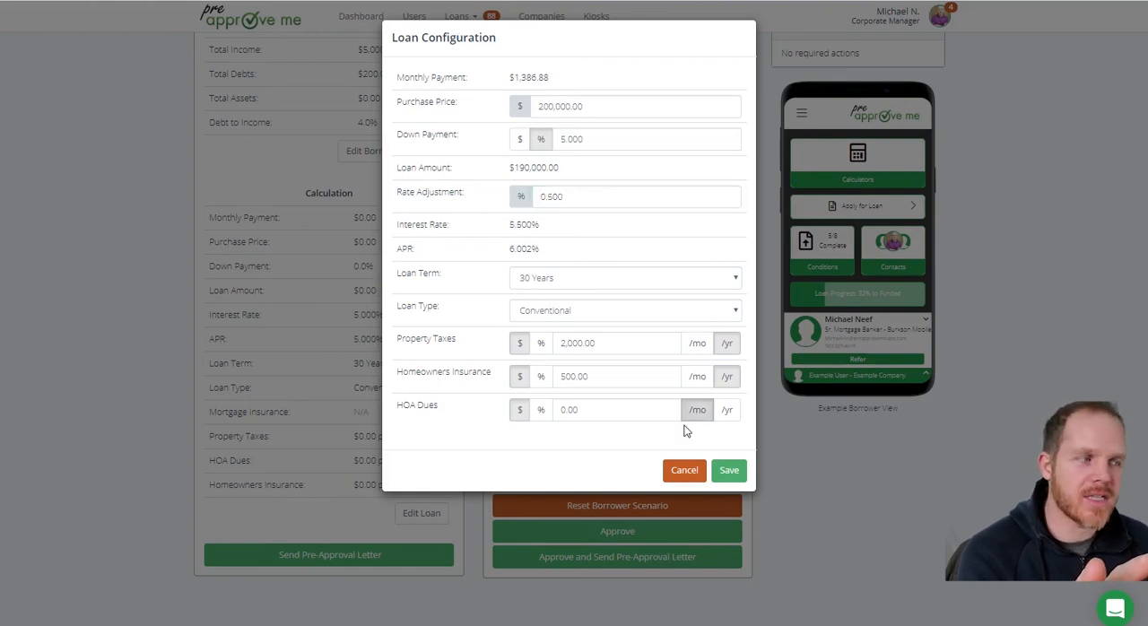
{"action": "left_click", "coordinate": [727, 471]}
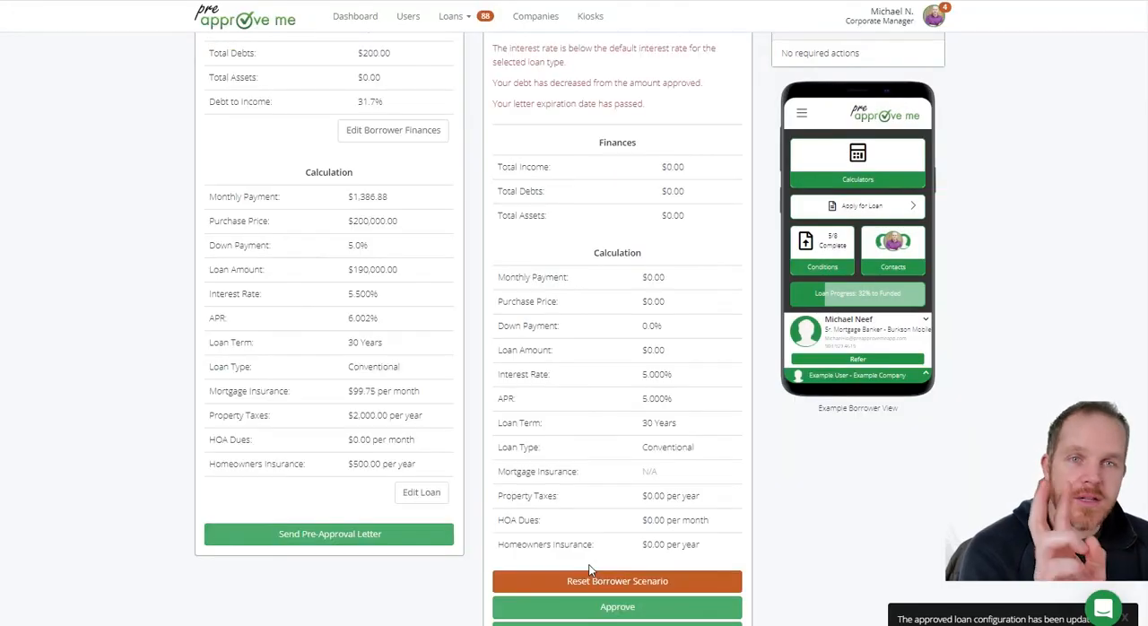
Reset the borrower's recent scenario and confirm the reset without giving a reason
{"action": "scroll", "coordinate": [601, 520], "scroll_direction": "down", "scroll_amount": 1}
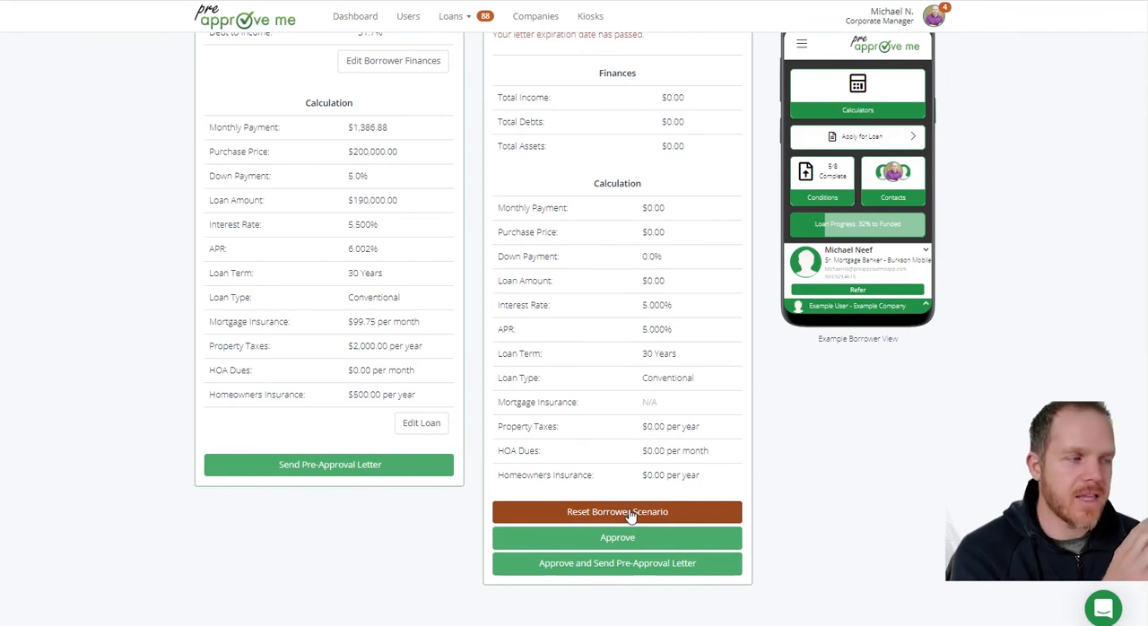
{"action": "left_click", "coordinate": [630, 516]}
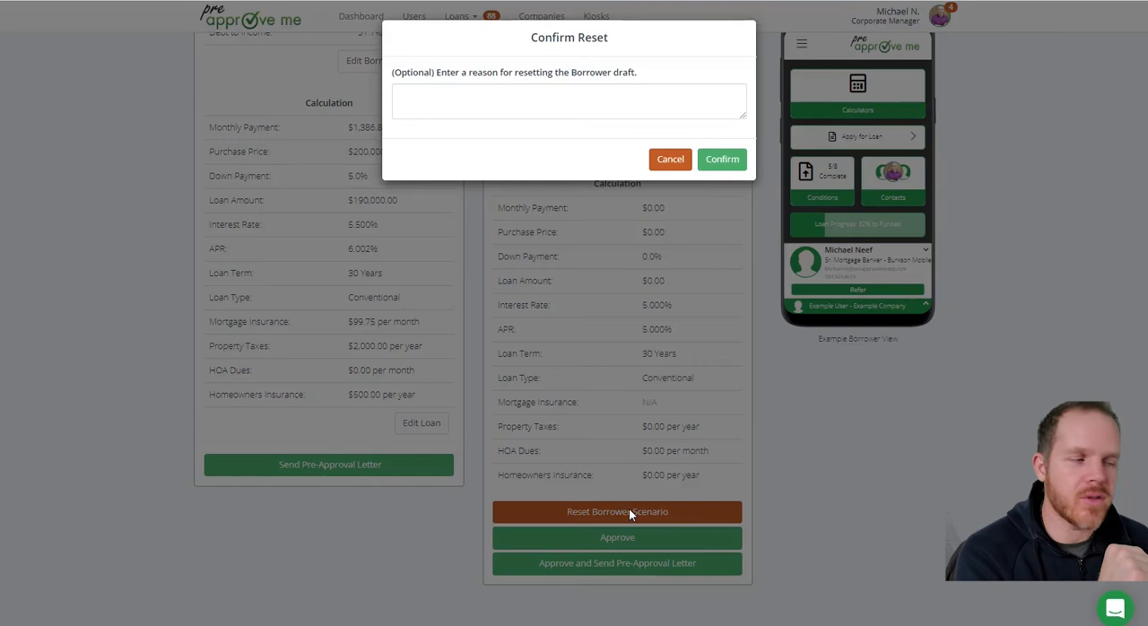
{"action": "left_click", "coordinate": [728, 159]}
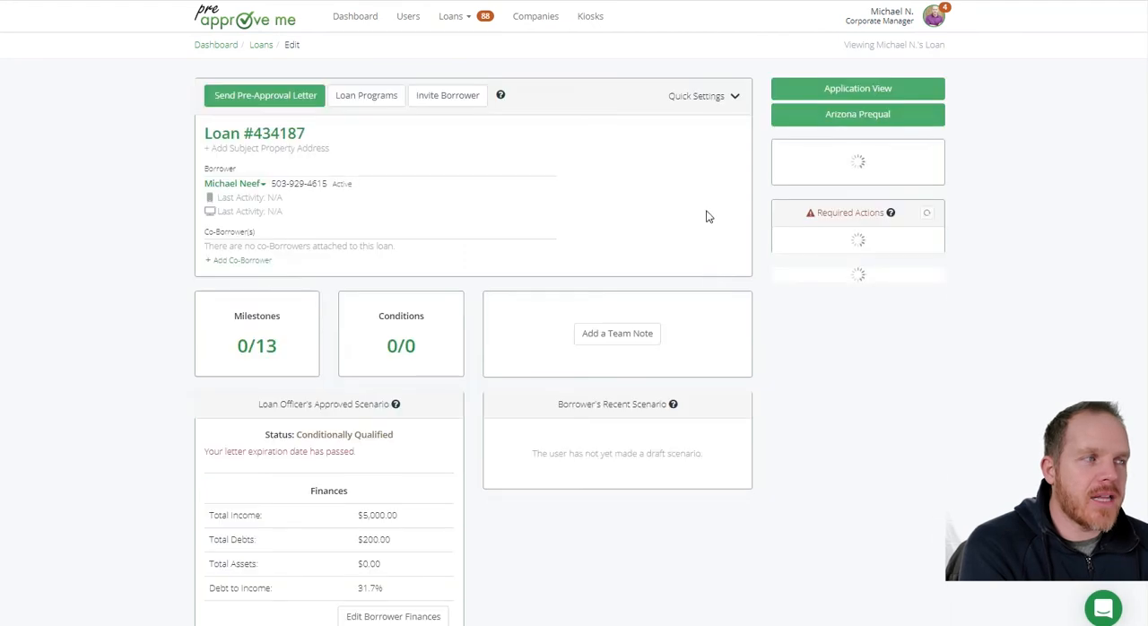
In the loan's quick settings, change the processing status to Preapproved, close the settings and check the example borrower view
{"action": "left_click", "coordinate": [715, 100]}
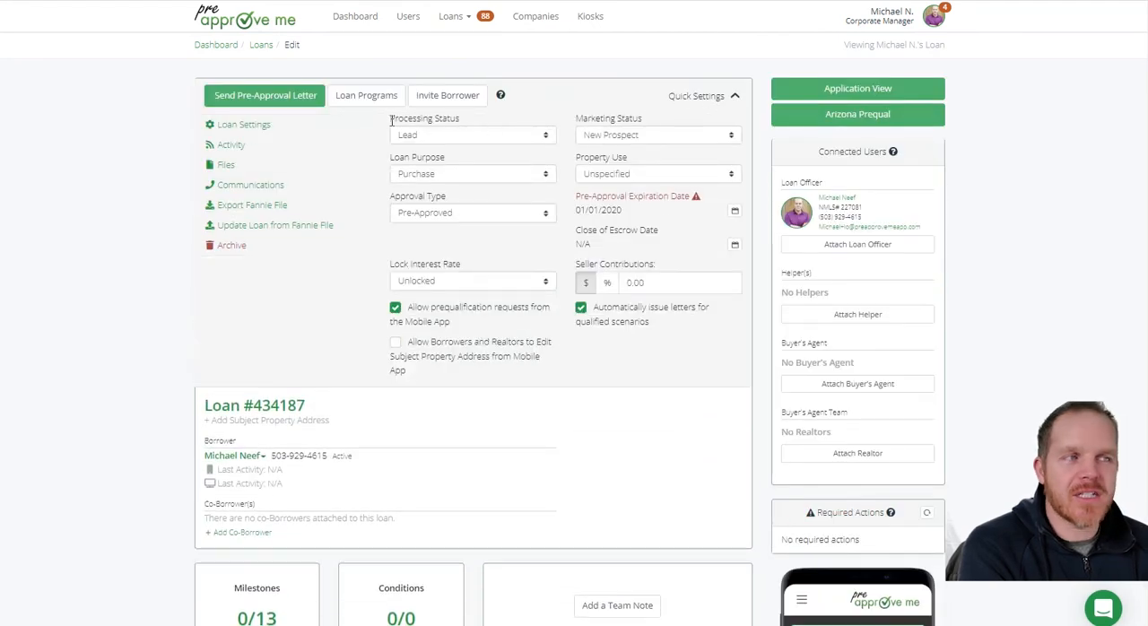
{"action": "left_click_drag", "start_coordinate": [392, 120], "coordinate": [480, 135]}
{"action": "left_click", "coordinate": [482, 135]}
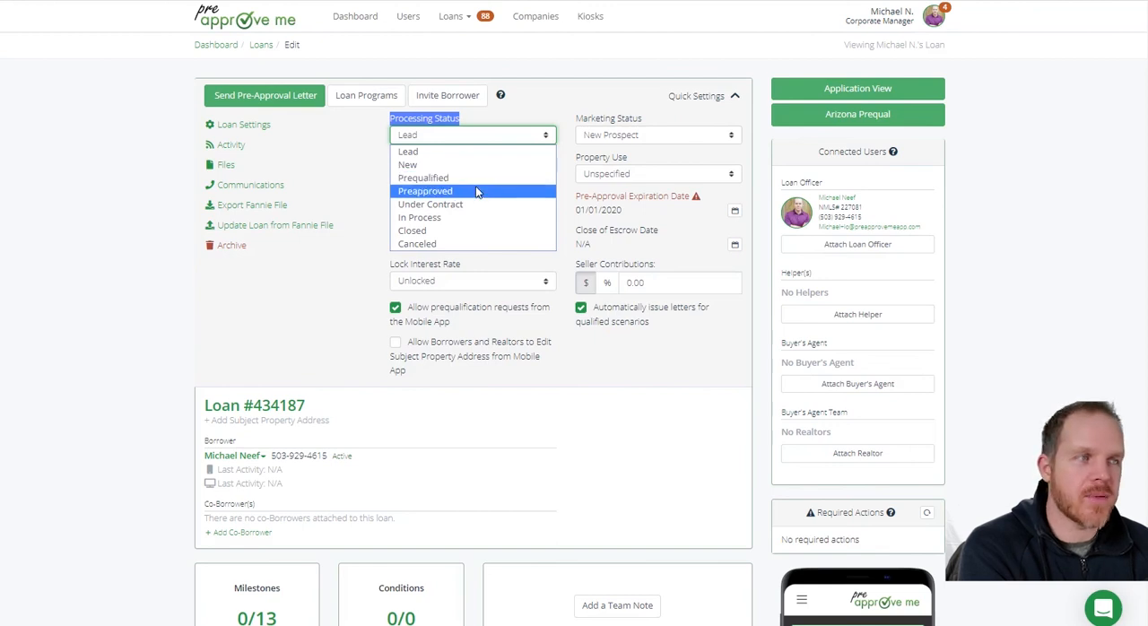
{"action": "left_click", "coordinate": [475, 192]}
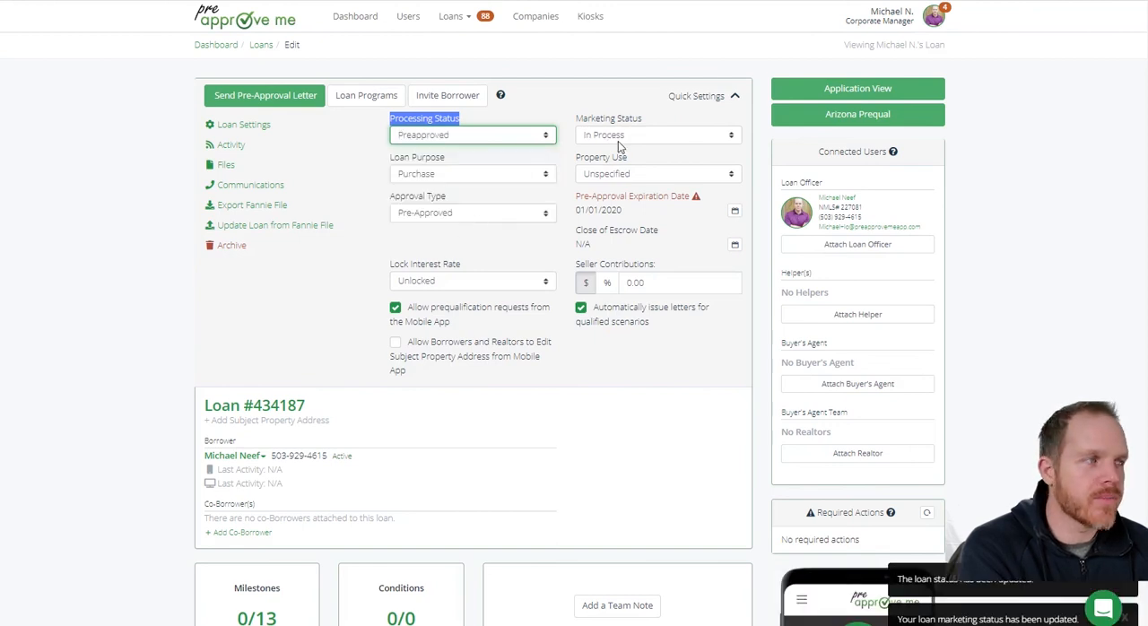
{"action": "left_click", "coordinate": [695, 96]}
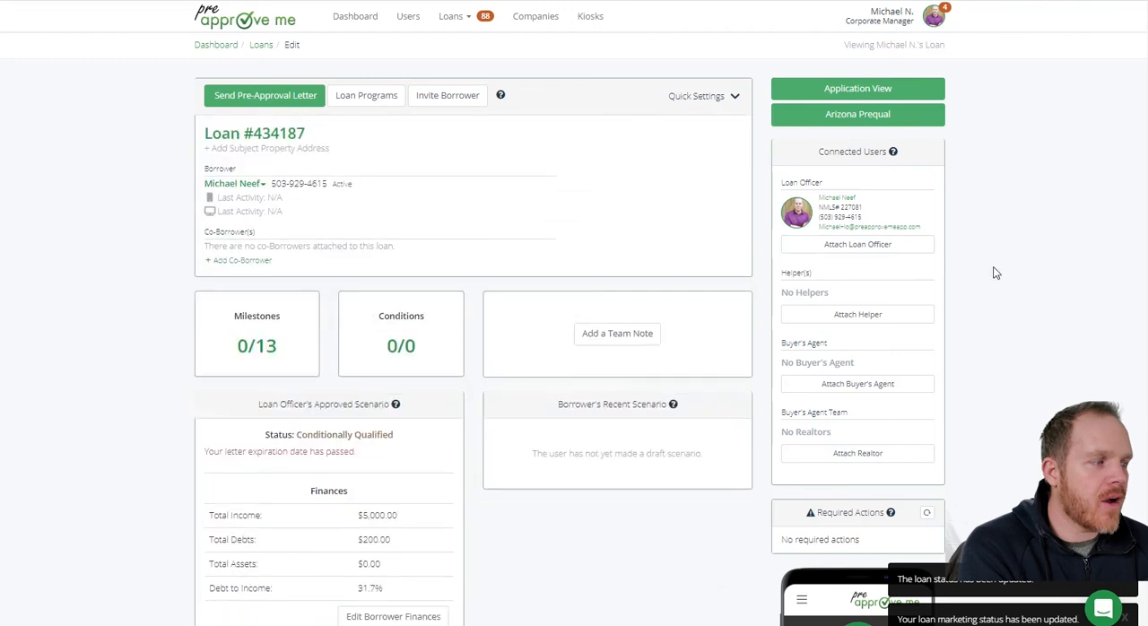
{"action": "scroll", "coordinate": [994, 272], "scroll_direction": "down", "scroll_amount": 3}
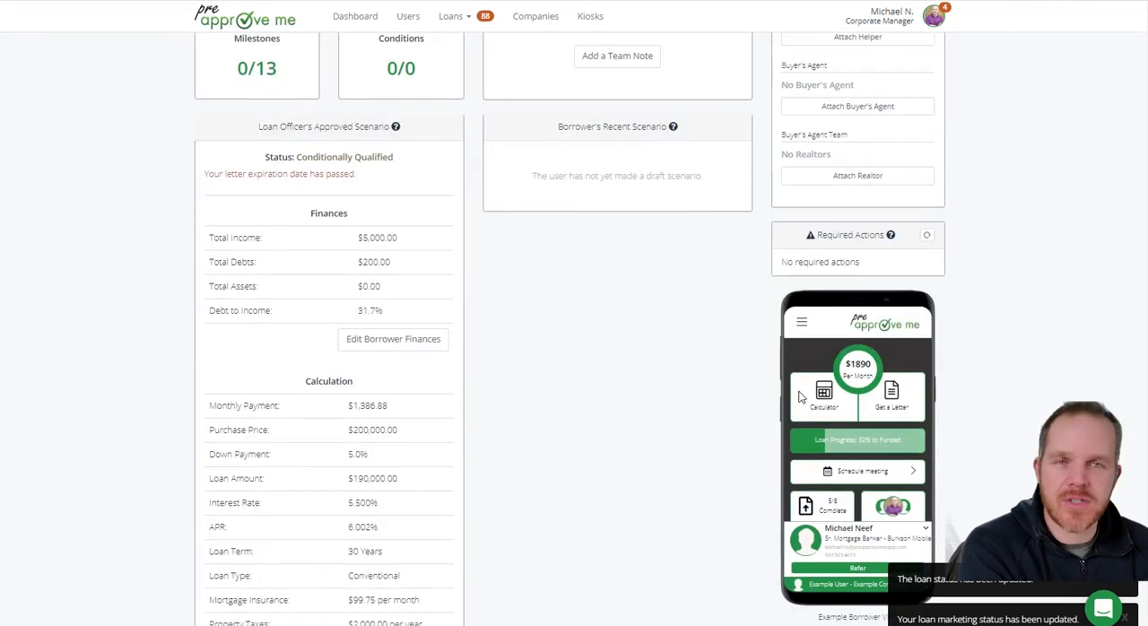